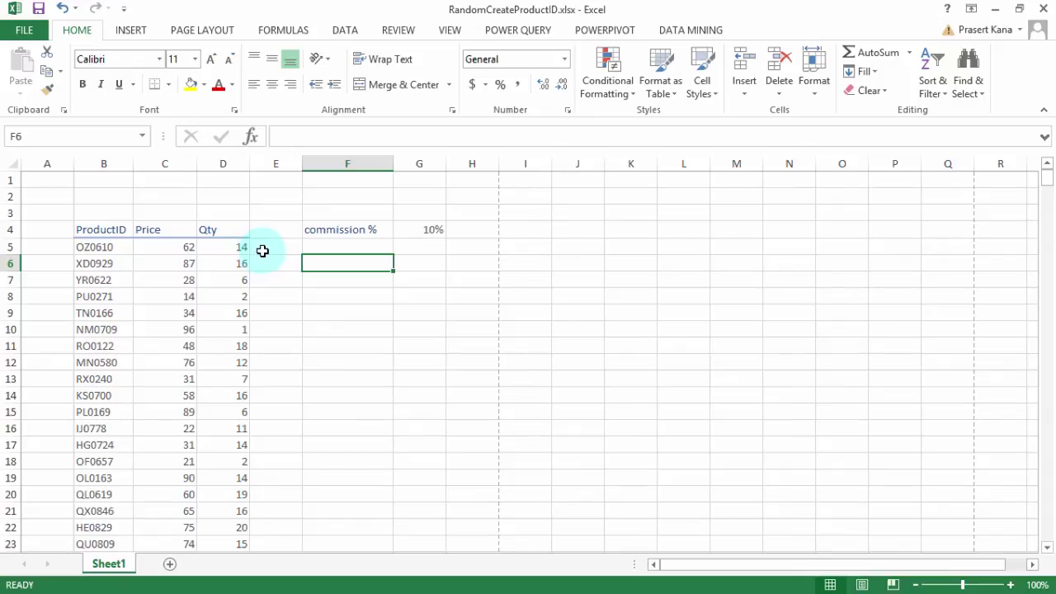
- Enter the label 'revenue' in F6
{"action": "left_click", "coordinate": [352, 261]}
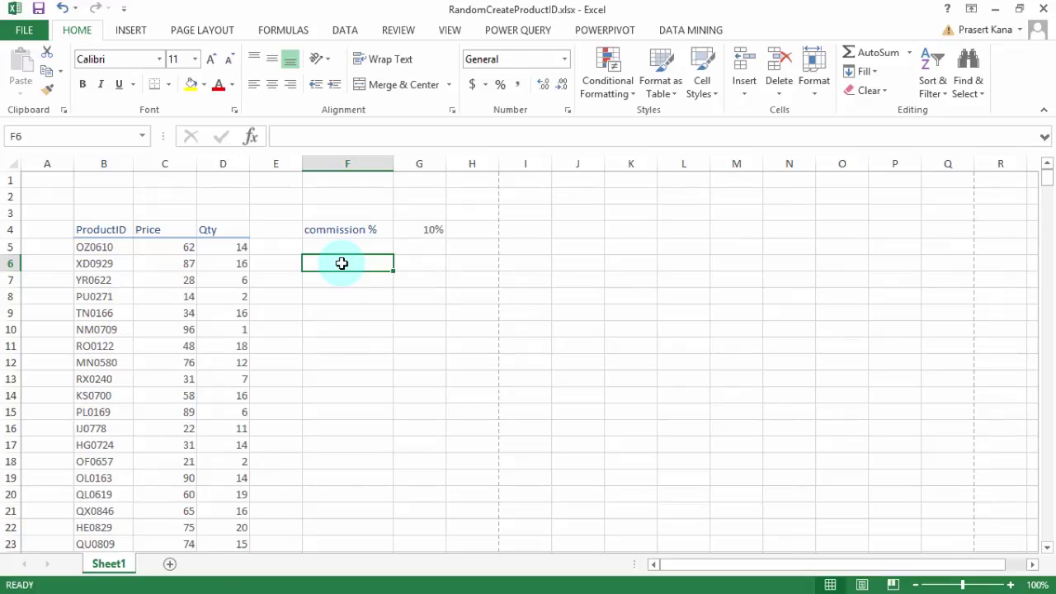
{"action": "type", "text": "revenue"}
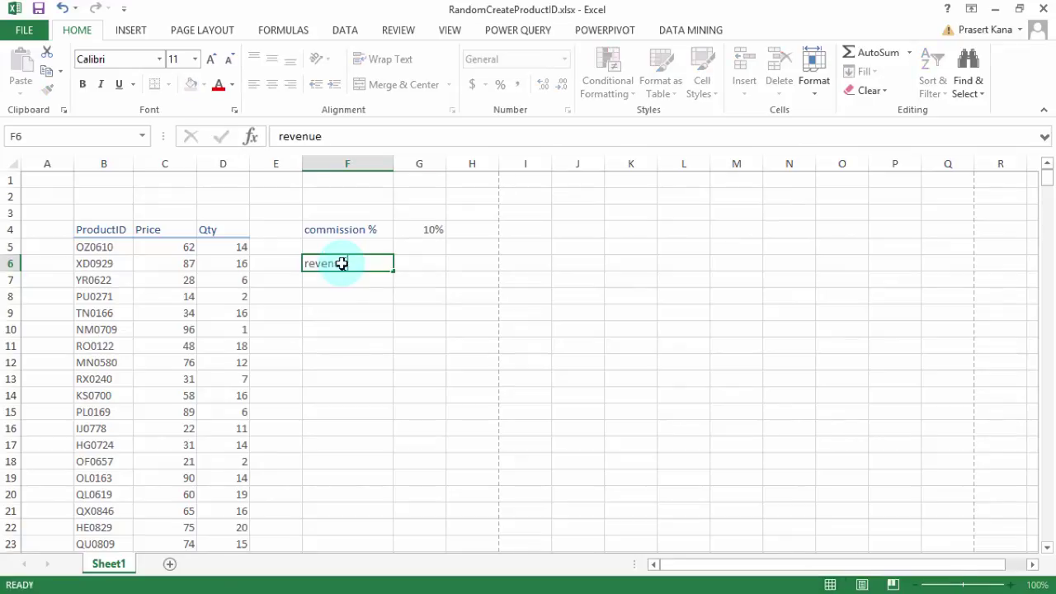
{"action": "key", "text": "Tab"}
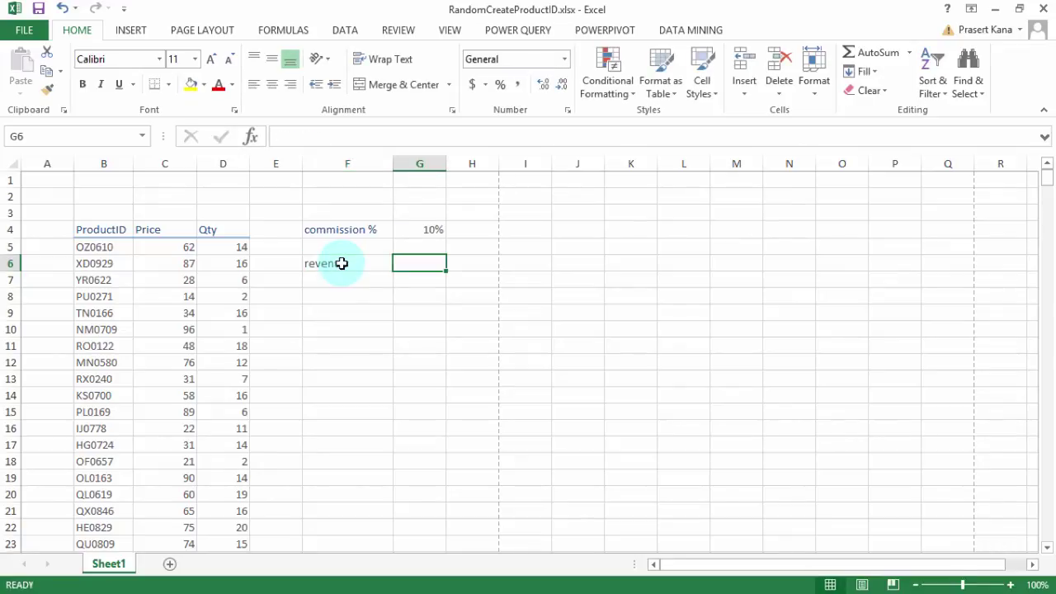
- Start a SUMPRODUCT formula in G6 with the Price range C5:C505 as its first argument
{"action": "type", "text": "="}
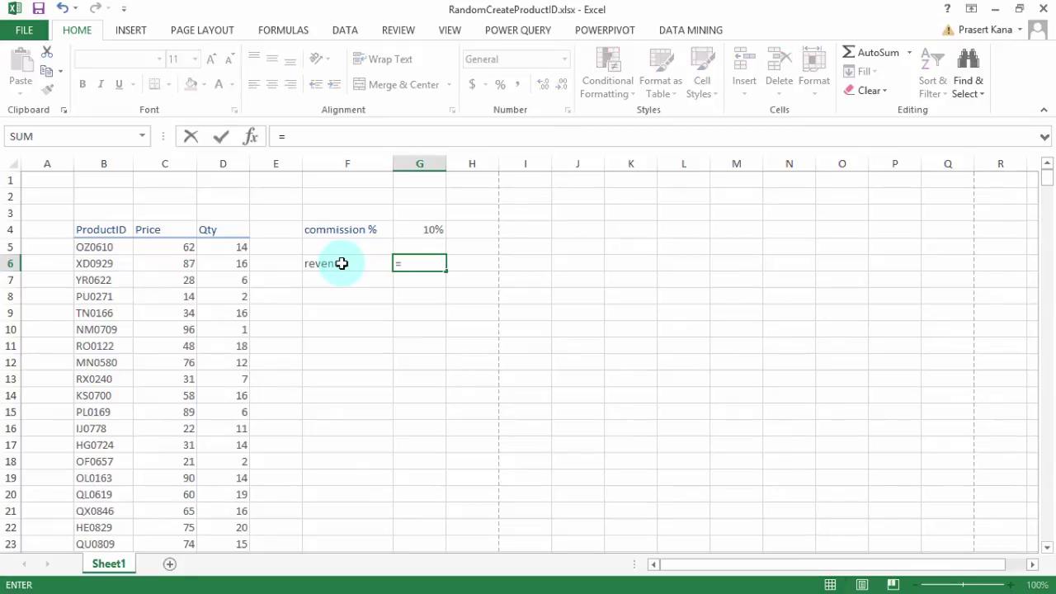
{"action": "type", "text": "sum"}
{"action": "key", "text": "Down"}
{"action": "key", "text": "Down"}
{"action": "key", "text": "Down"}
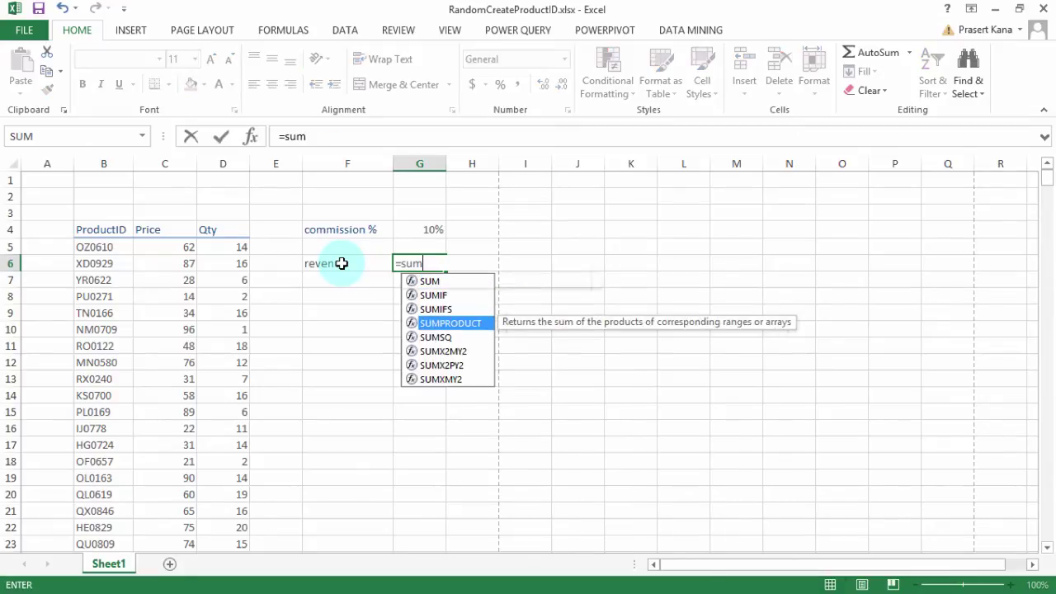
{"action": "key", "text": "Tab"}
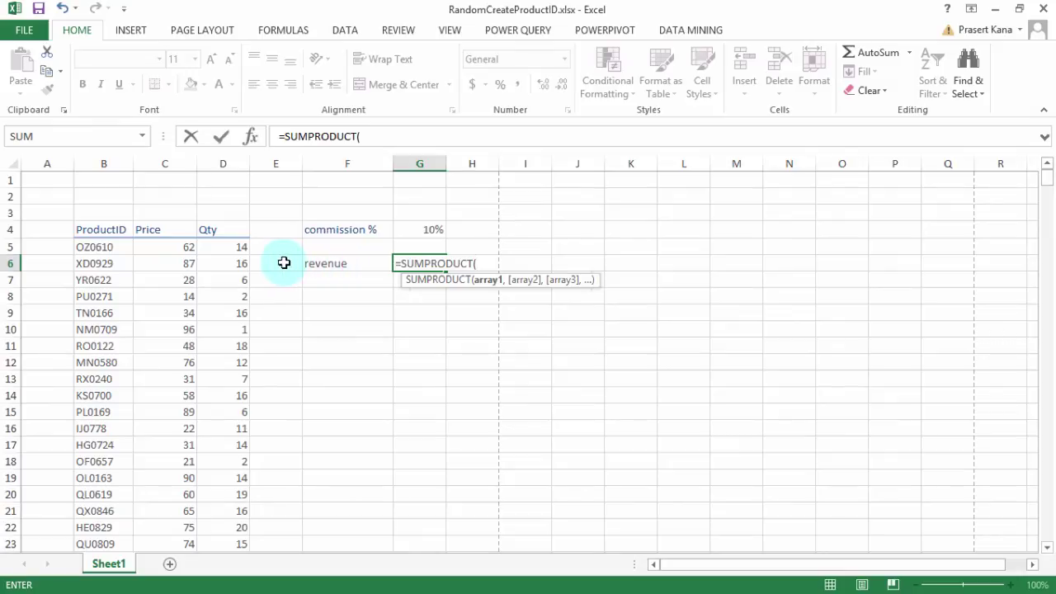
{"action": "left_click", "coordinate": [163, 247]}
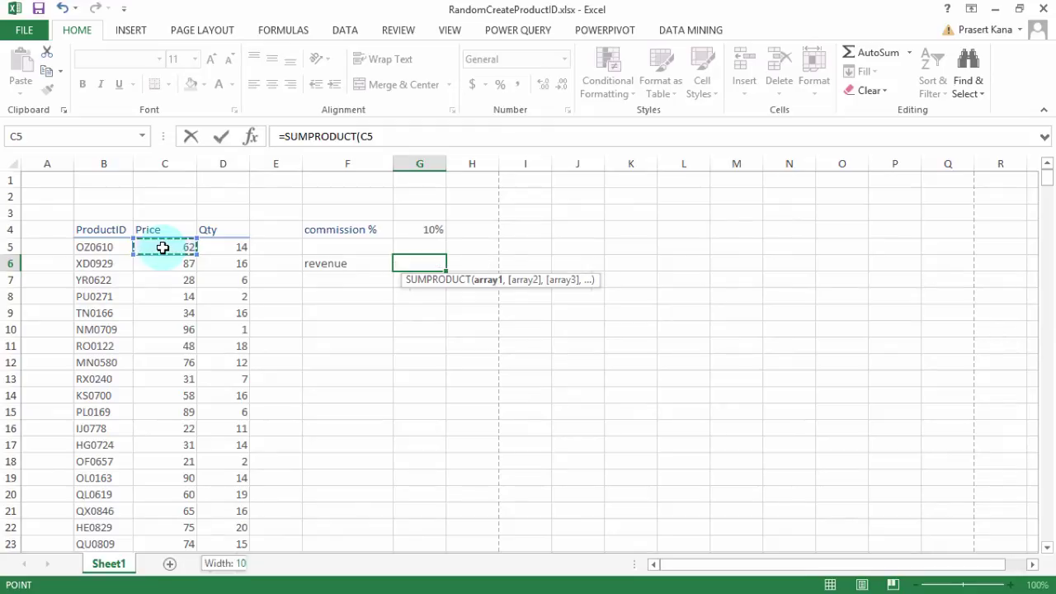
{"action": "key", "text": "ctrl+shift+Down"}
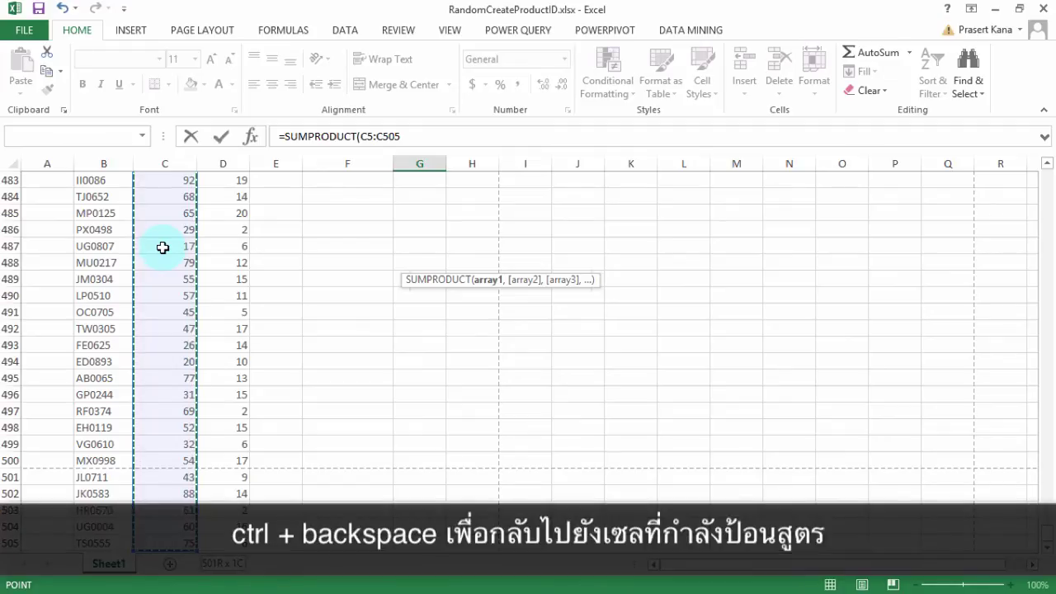
{"action": "key", "text": "ctrl+BackSpace"}
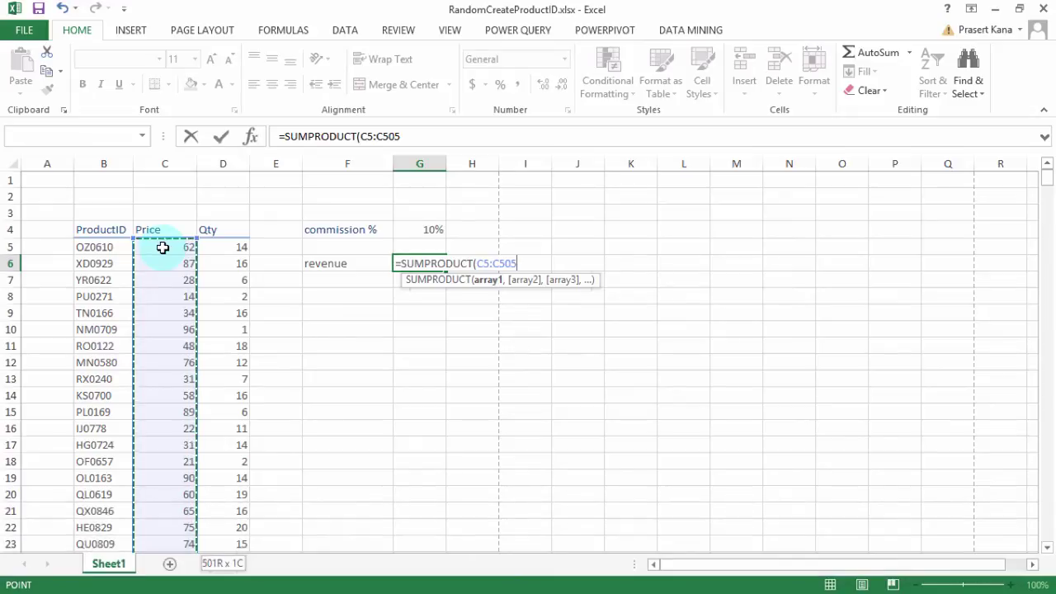
- Complete G6 as =SUMPRODUCT(C5:C505,D5:D505), giving revenue 301898
{"action": "type", "text": ","}
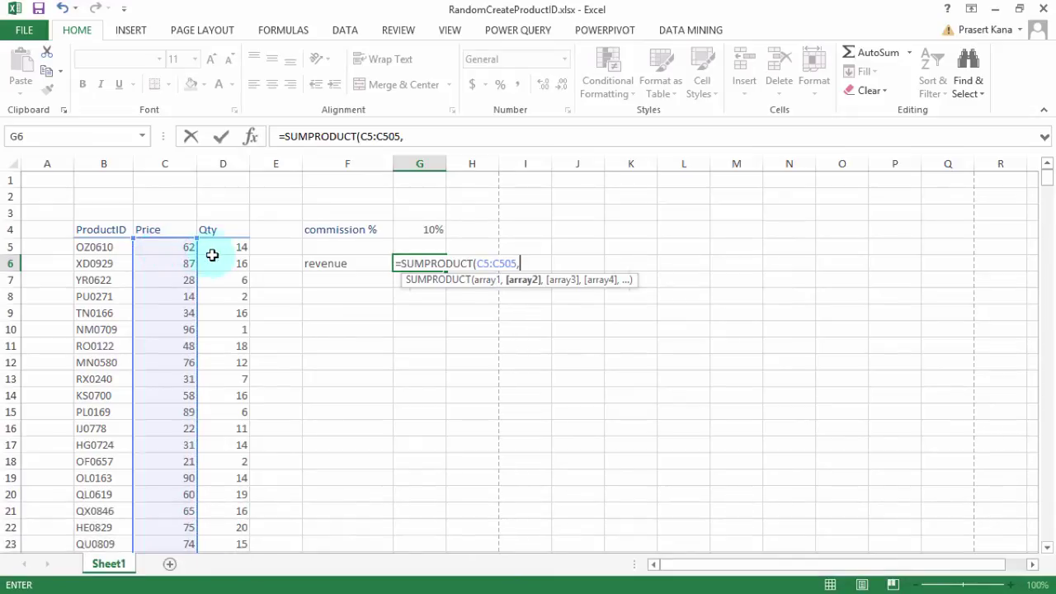
{"action": "left_click", "coordinate": [217, 249]}
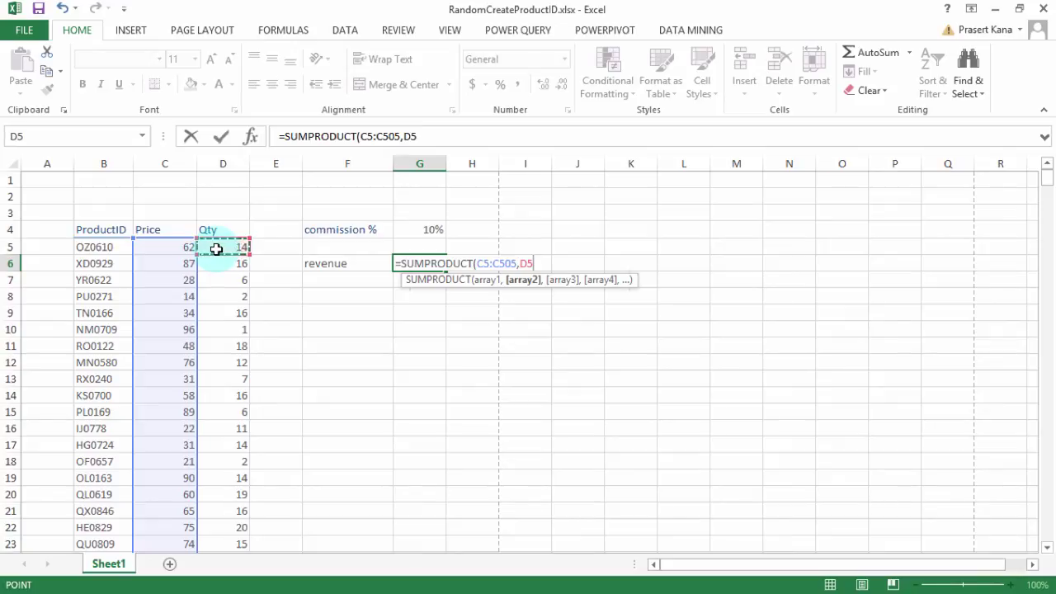
{"action": "key", "text": "ctrl+shift+Down"}
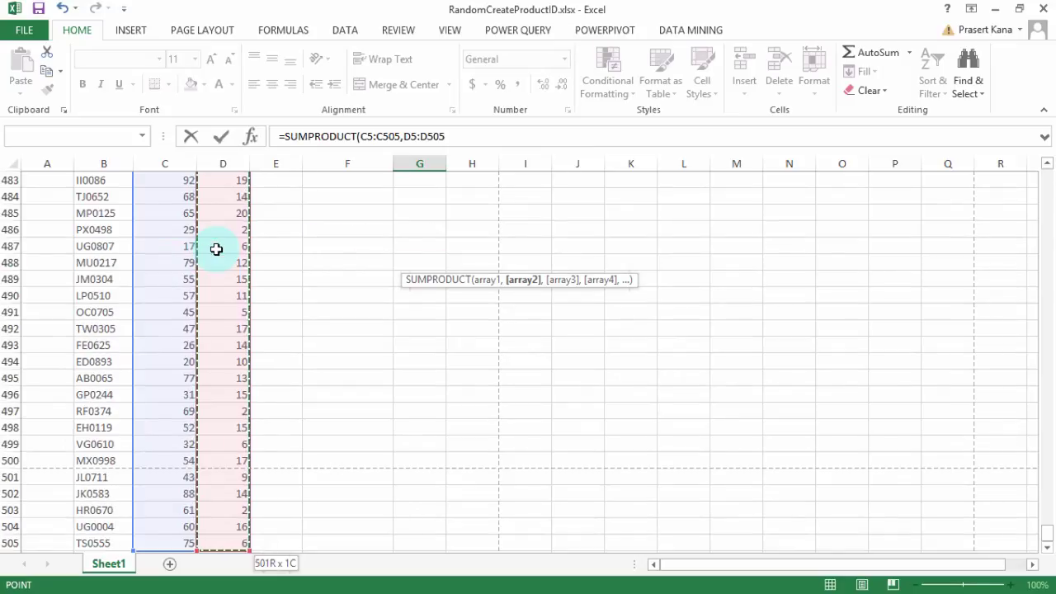
{"action": "type", "text": ")"}
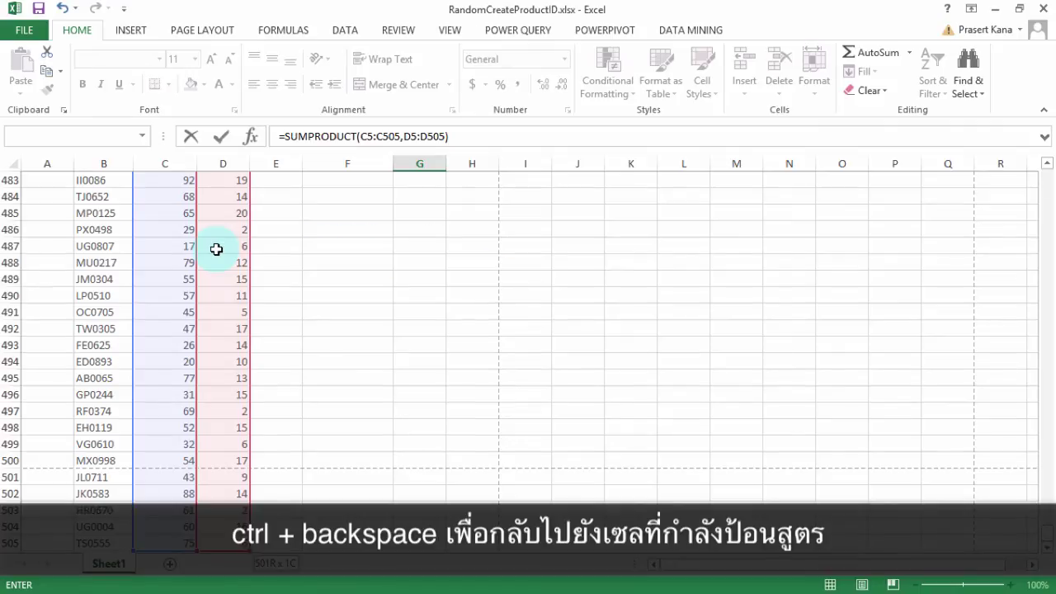
{"action": "key", "text": "ctrl+BackSpace"}
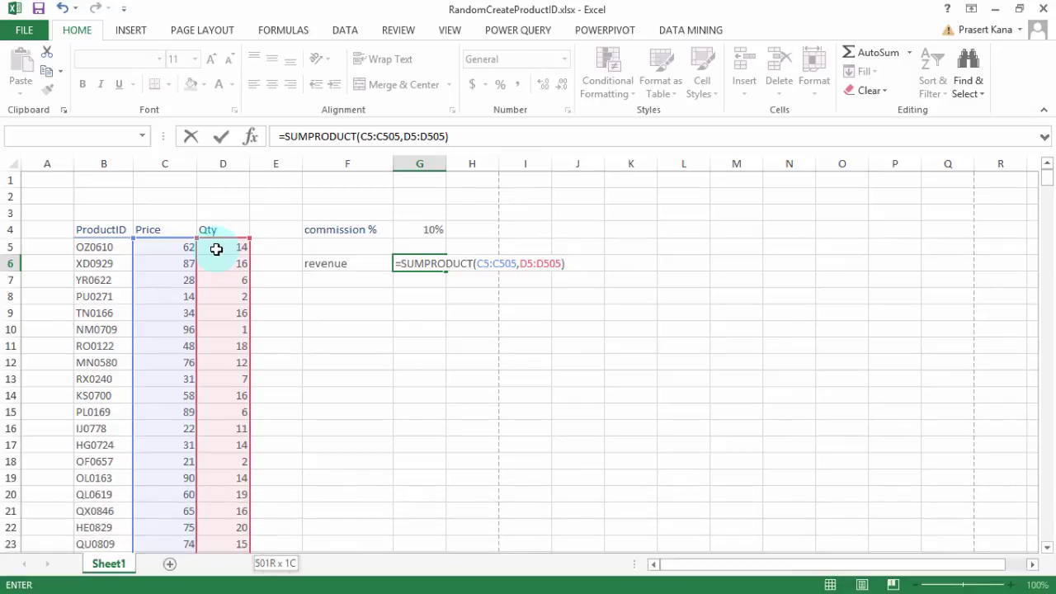
{"action": "key", "text": "Return"}
{"action": "key", "text": "Left"}
{"action": "key", "text": "Right"}
{"action": "key", "text": "Left"}
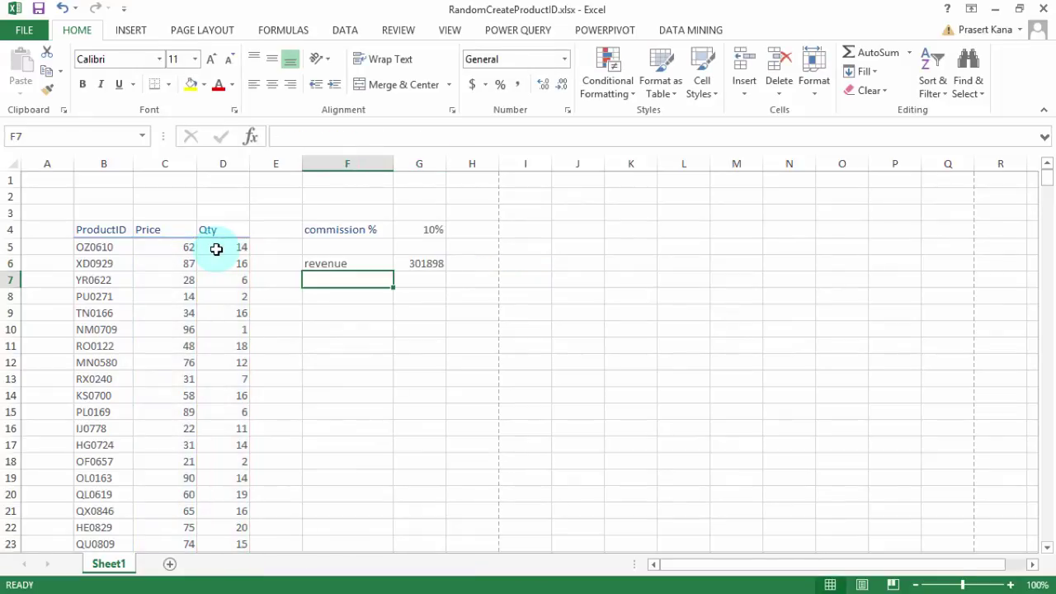
- Label F7 'commission' and enter =G6*G4 in G7, giving 30189.8
{"action": "type", "text": "commission"}
{"action": "key", "text": "Tab"}
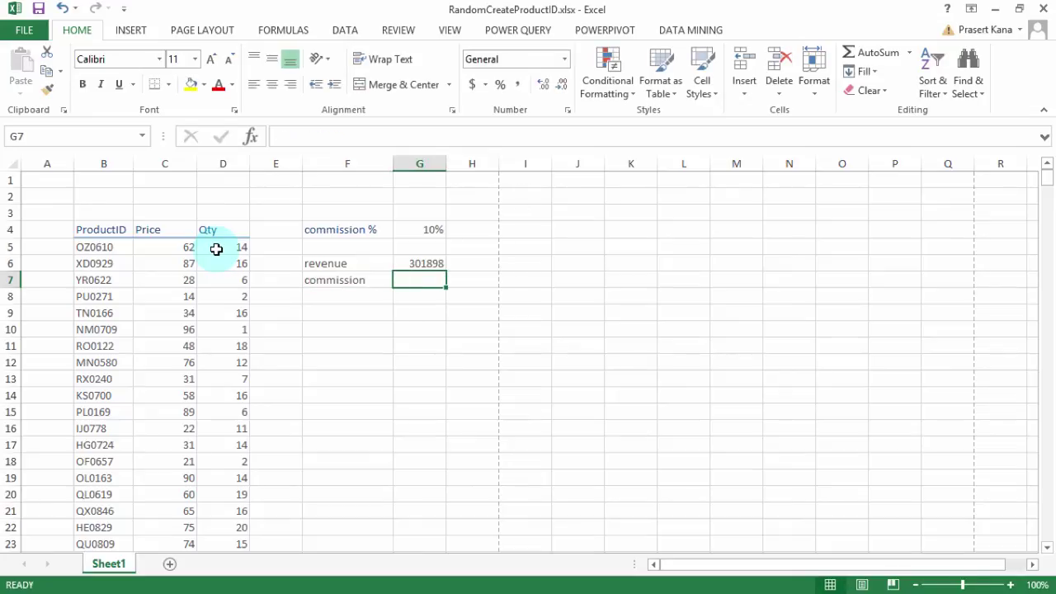
{"action": "type", "text": "="}
{"action": "key", "text": "Up"}
{"action": "type", "text": "*"}
{"action": "key", "text": "Up"}
{"action": "key", "text": "Up"}
{"action": "key", "text": "Up"}
{"action": "key", "text": "Return"}
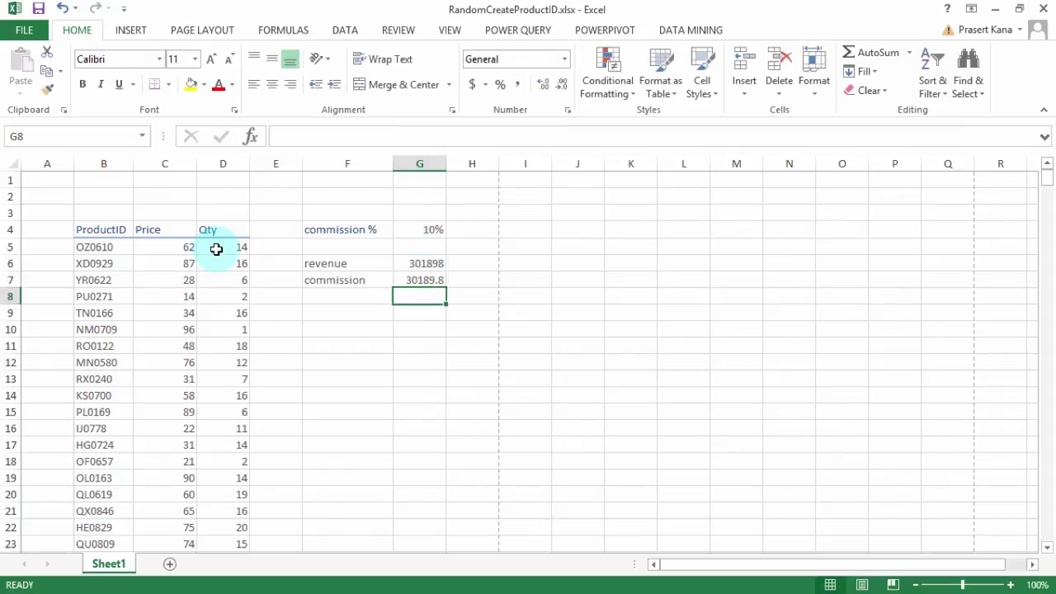
{"action": "key", "text": "Up"}
{"action": "key", "text": "Up"}
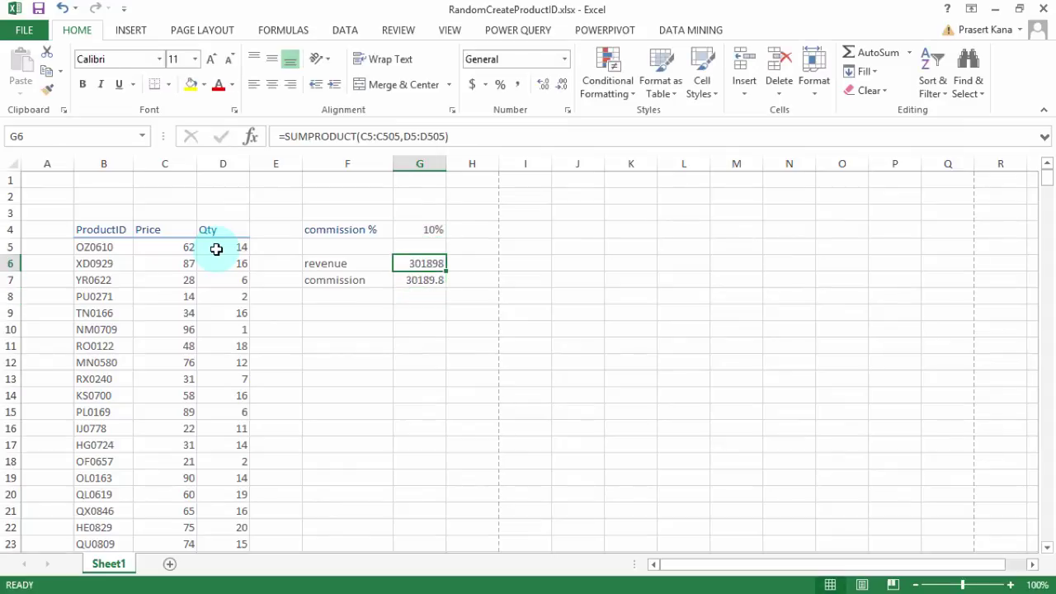
{"action": "key", "text": "Down"}
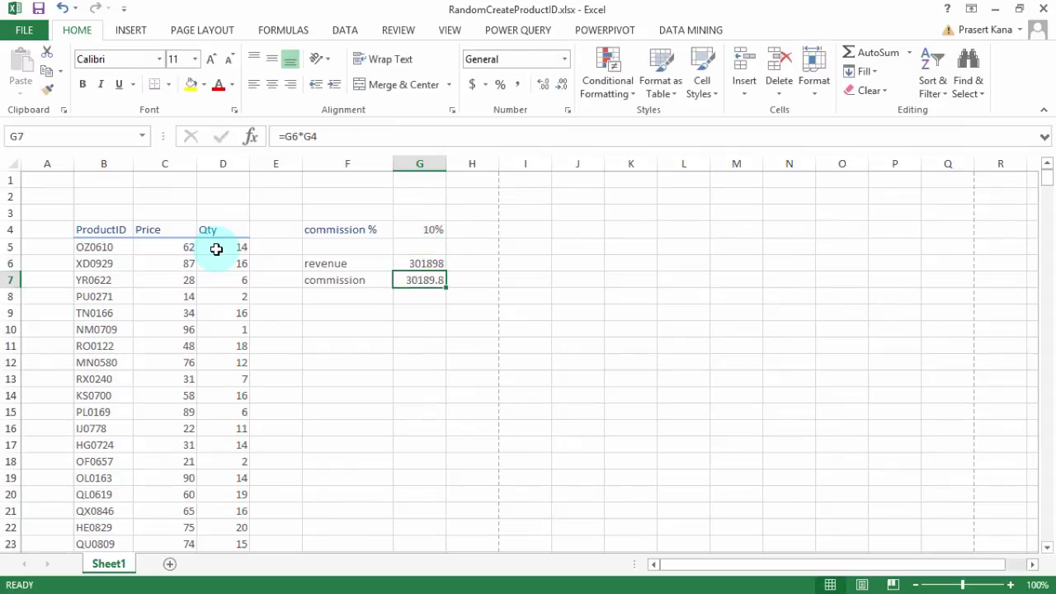
- Inspect the revenue formula's ranges in G6 without changing it
{"action": "key", "text": "Down"}
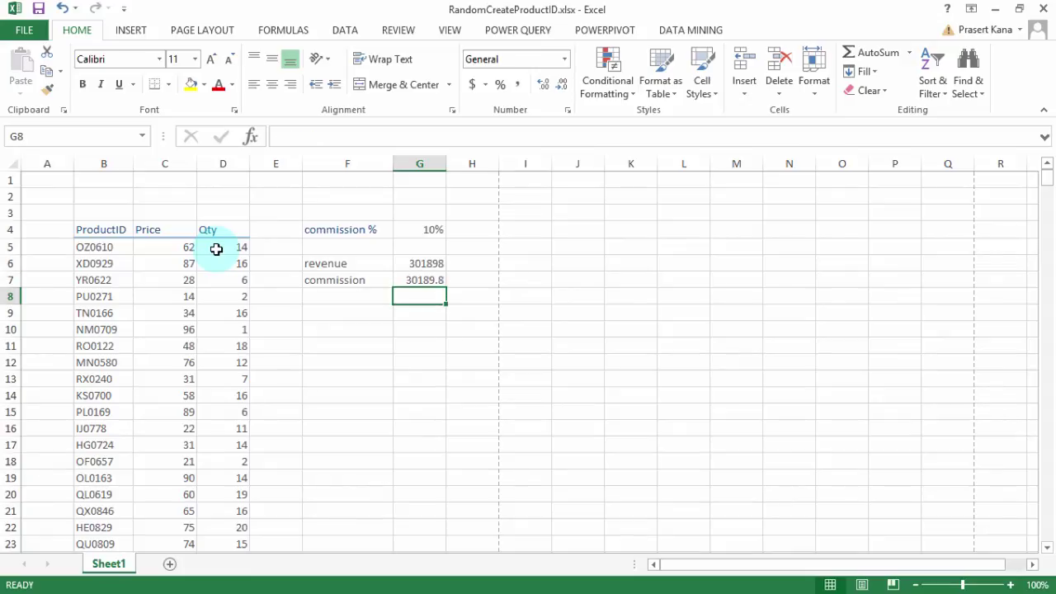
{"action": "key", "text": "Left"}
{"action": "key", "text": "Down"}
{"action": "key", "text": "Left"}
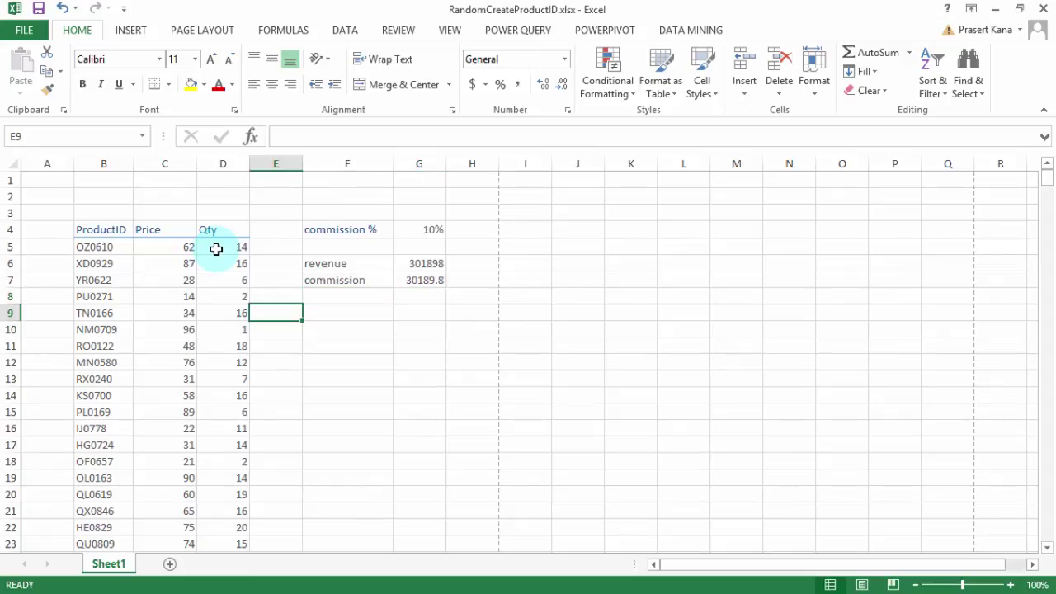
{"action": "key", "text": "Left"}
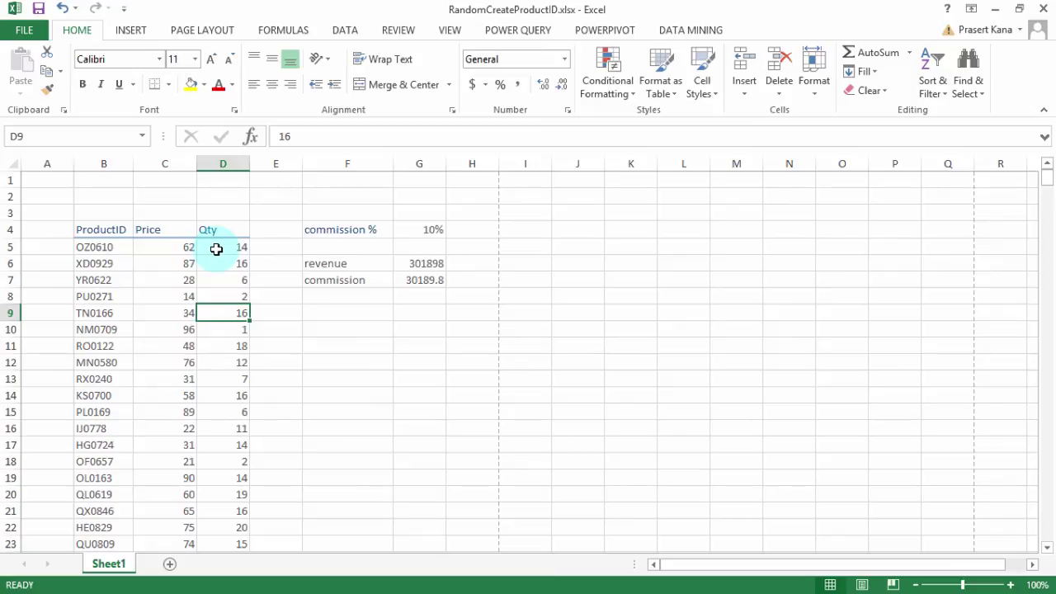
{"action": "key", "text": "Up"}
{"action": "key", "text": "Up"}
{"action": "key", "text": "Up"}
{"action": "key", "text": "Right"}
{"action": "key", "text": "Right"}
{"action": "key", "text": "Right"}
{"action": "key", "text": "Right"}
{"action": "key", "text": "Left"}
{"action": "key", "text": "F2"}
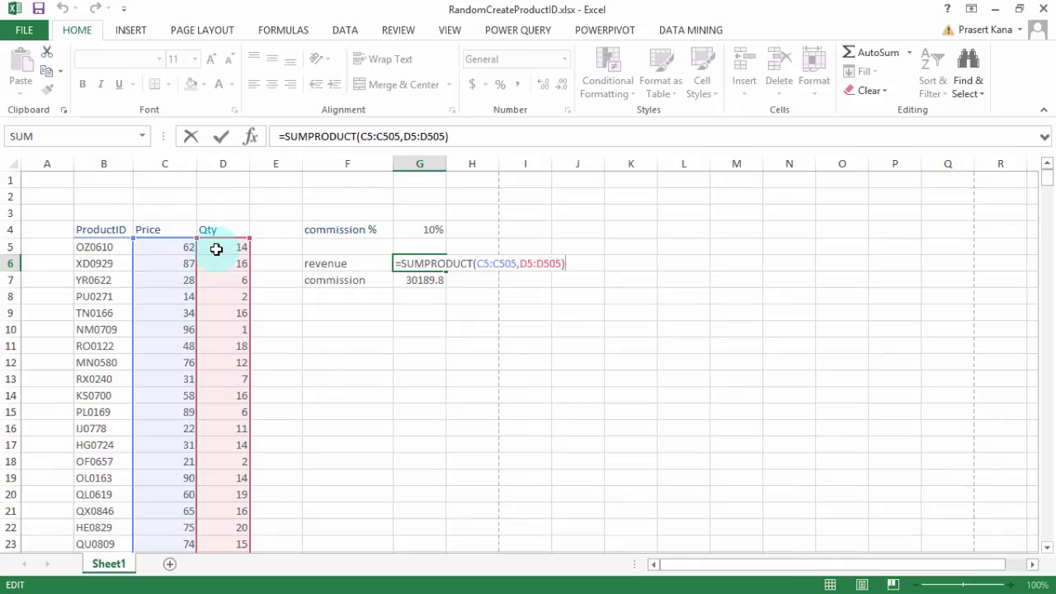
{"action": "key", "text": "Return"}
- Select the whole ProductID, Price and Qty block, rows 4 to 505, with Ctrl+A
{"action": "key", "text": "Left"}
{"action": "key", "text": "Left"}
{"action": "key", "text": "Left"}
{"action": "key", "text": "Left"}
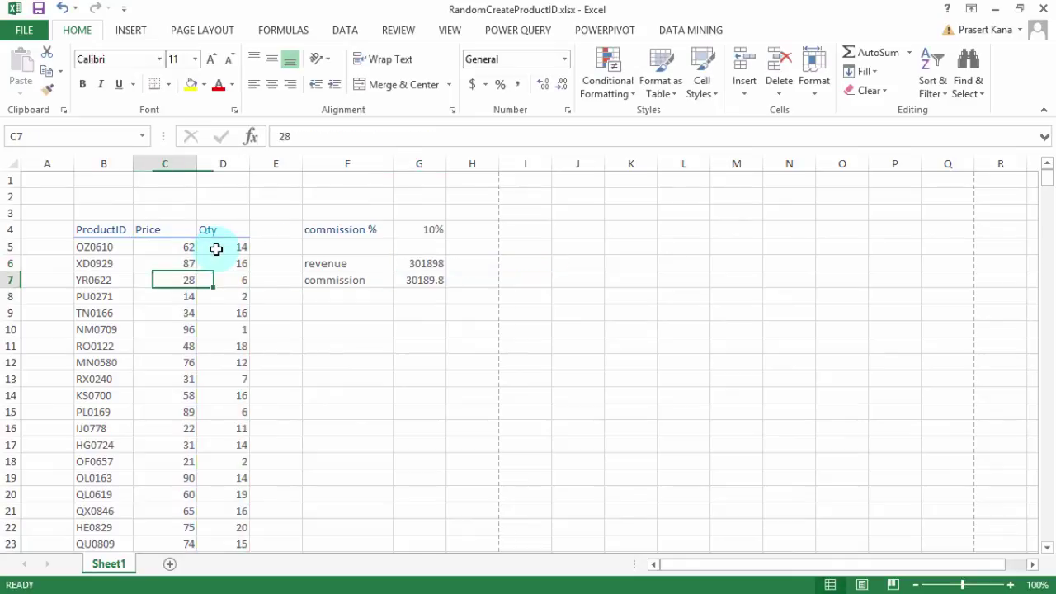
{"action": "key", "text": "Down"}
{"action": "key", "text": "Down"}
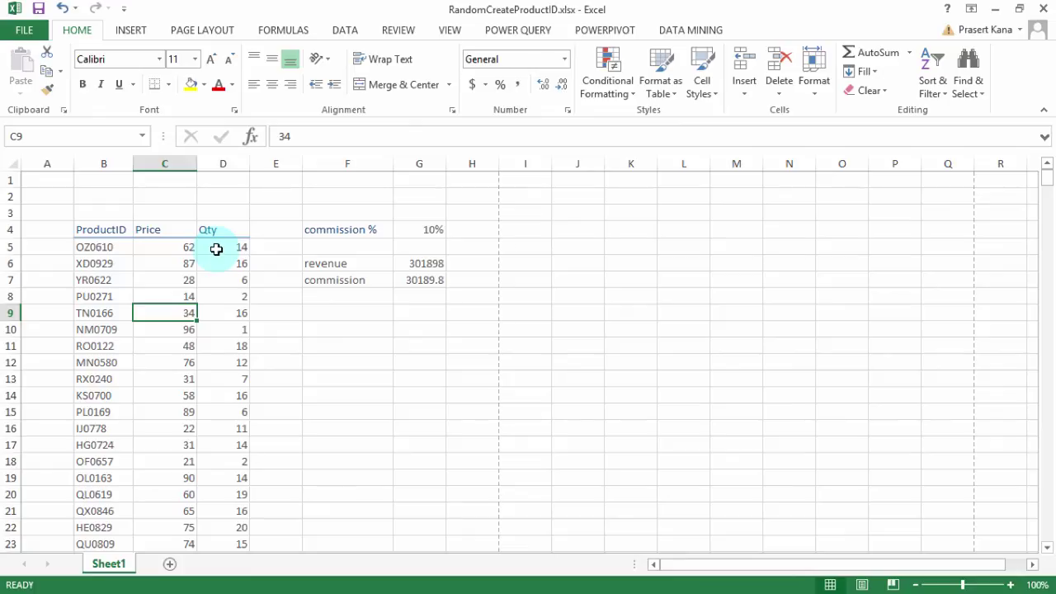
{"action": "key", "text": "ctrl+Down"}
{"action": "key", "text": "Right"}
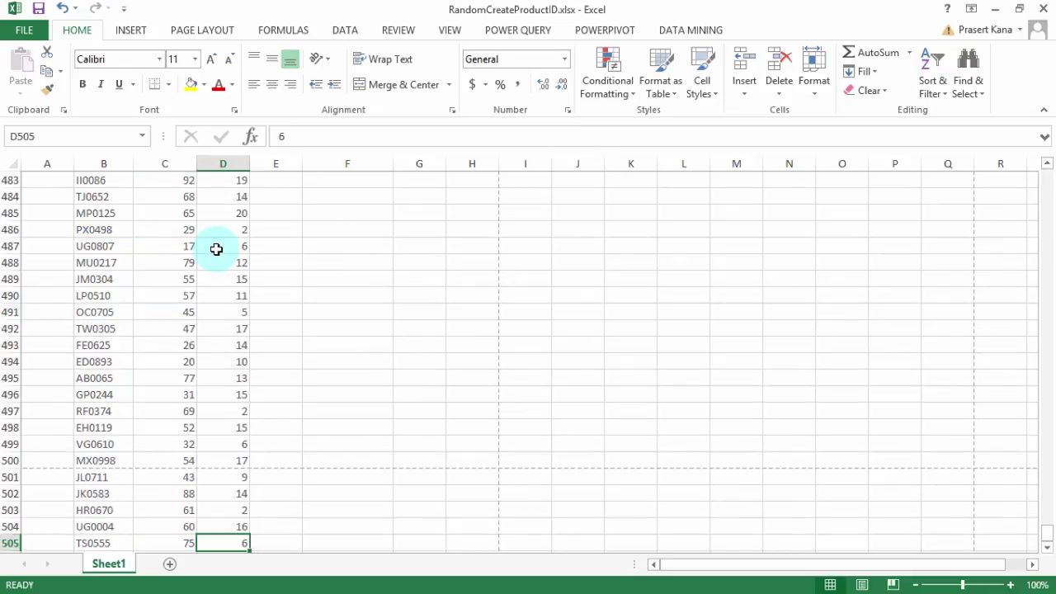
{"action": "key", "text": "Up"}
{"action": "key", "text": "Up"}
{"action": "key", "text": "Up"}
{"action": "key", "text": "Up"}
{"action": "key", "text": "Up"}
{"action": "key", "text": "Left"}
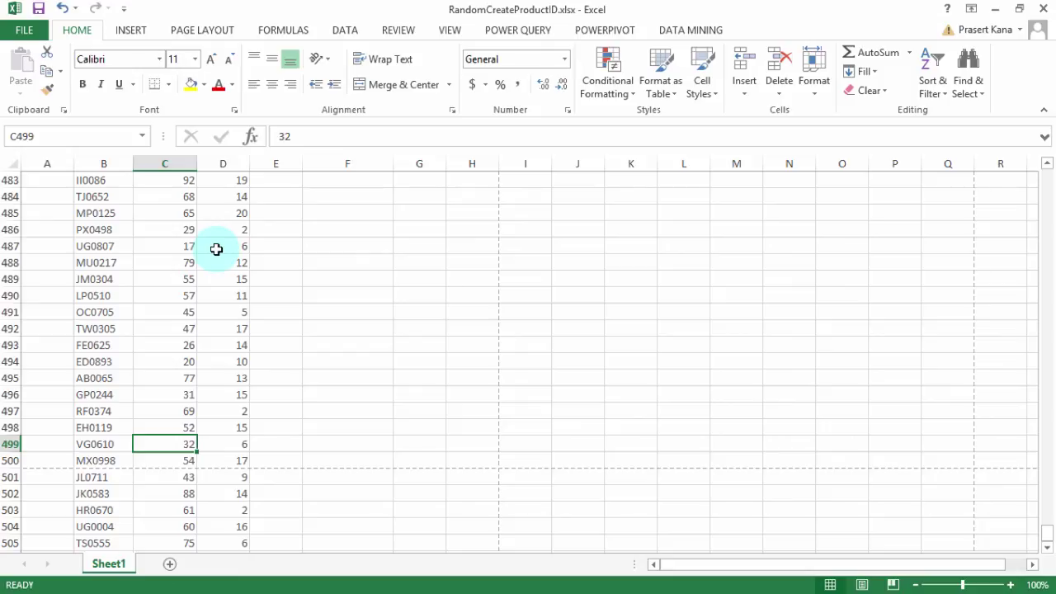
{"action": "key", "text": "ctrl+a"}
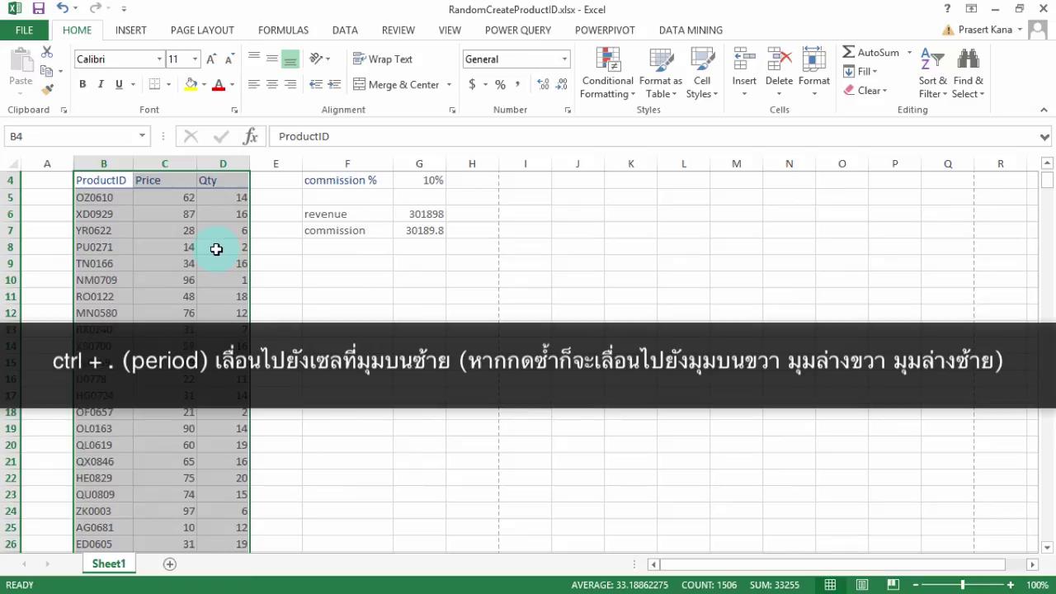
- Cycle the active cell through the selection's corners with Ctrl+., ending at header D4
{"action": "key", "text": "ctrl+period"}
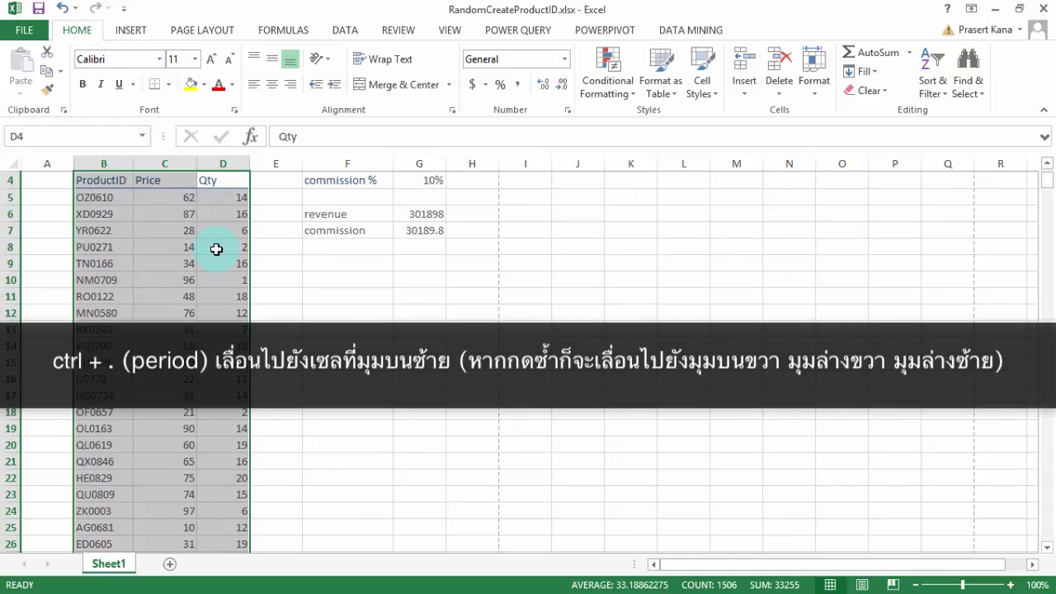
{"action": "key", "text": "ctrl+period"}
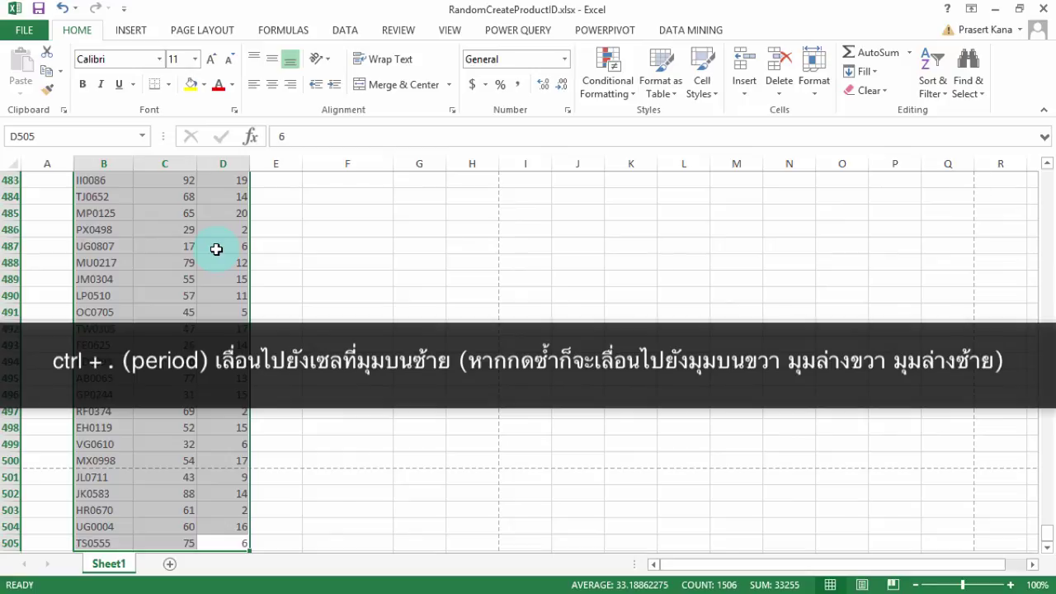
{"action": "key", "text": "ctrl+period"}
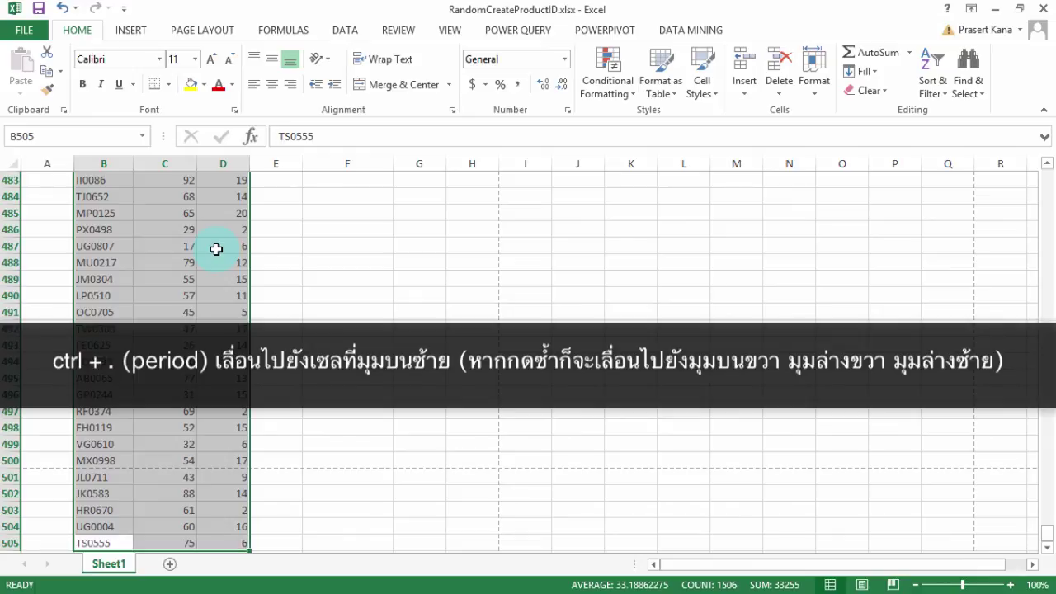
{"action": "key", "text": "ctrl+period"}
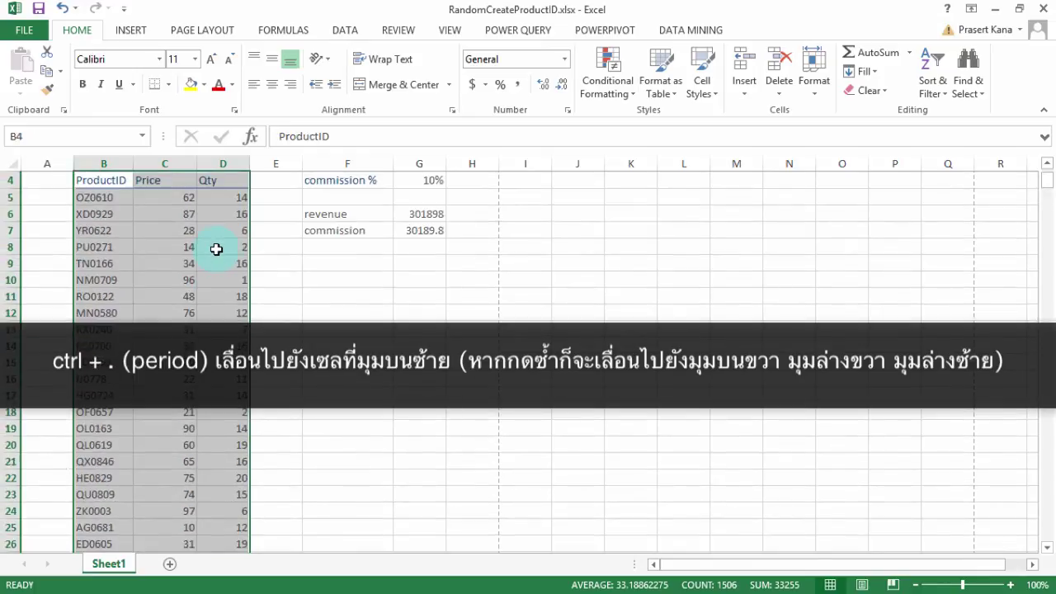
{"action": "key", "text": "ctrl+period"}
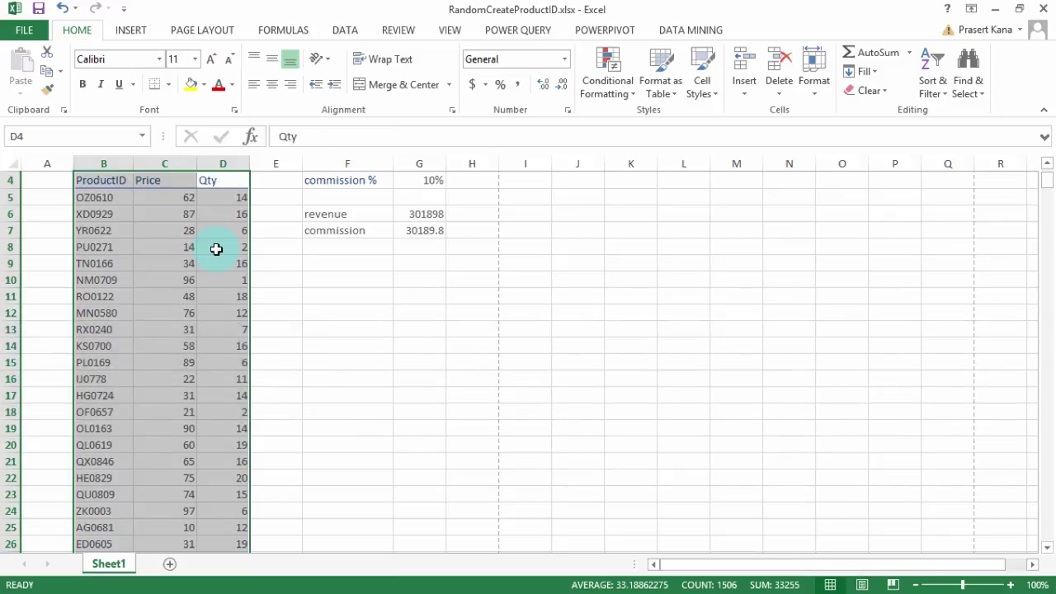
- Rename the D4 header from Qty to Quantity
{"action": "type", "text": "Quan"}
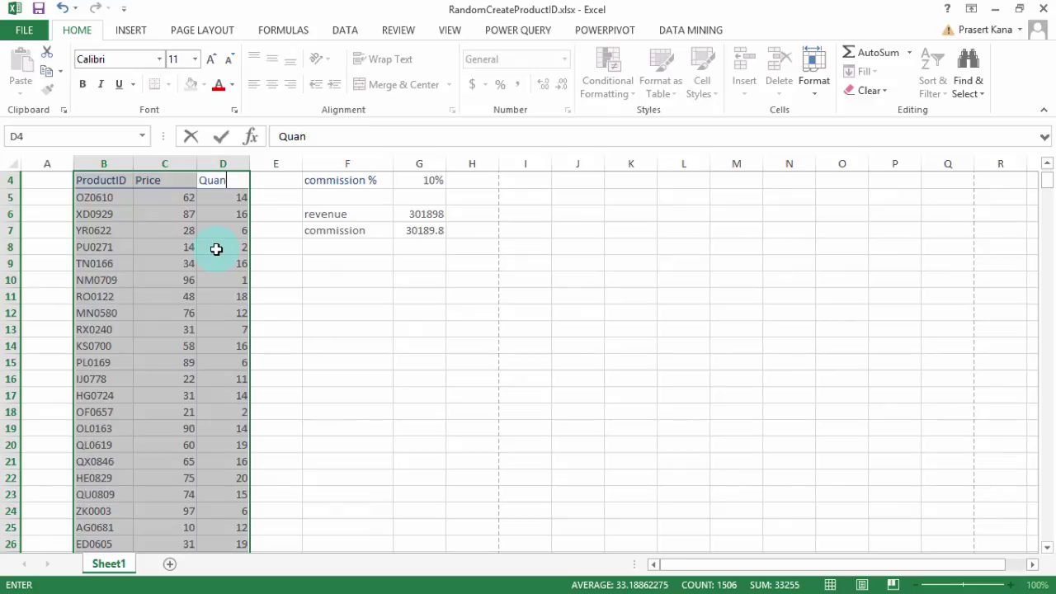
{"action": "type", "text": "tity"}
{"action": "key", "text": "Return"}
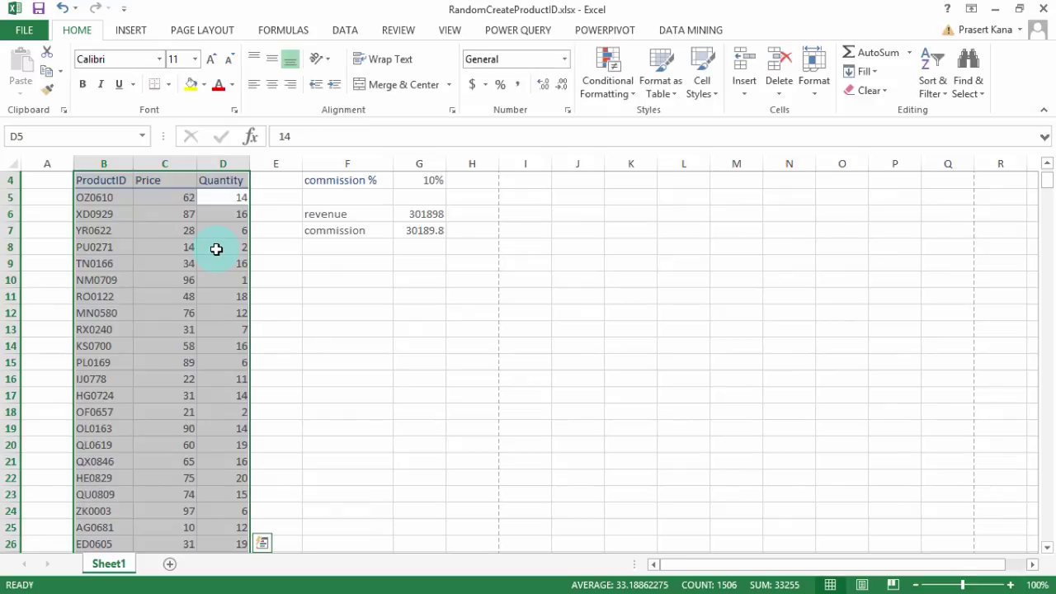